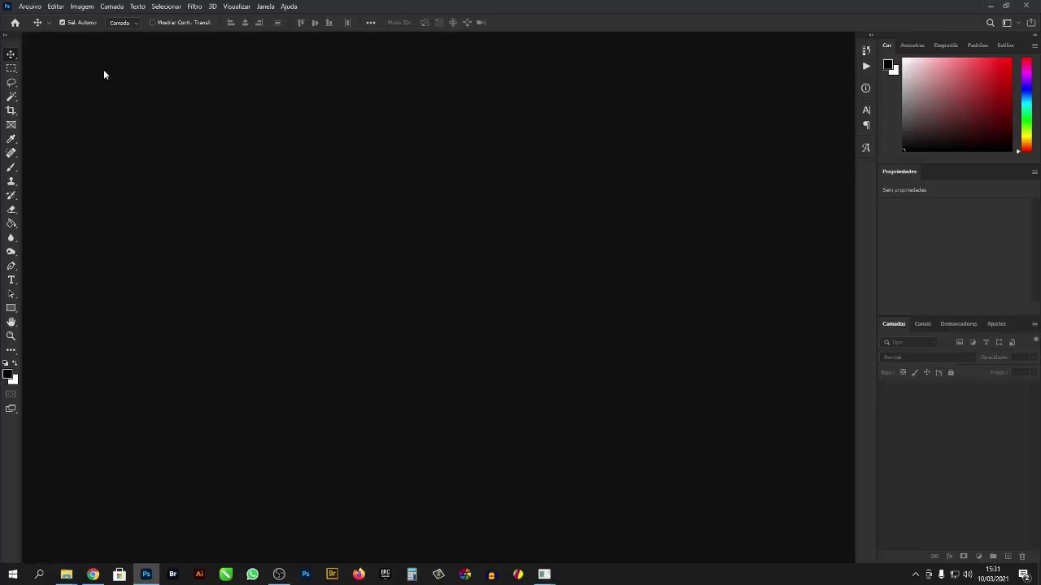
# - Create a new 3240 × 1080 px document, entering the width as 1080*3 and the height as 1080
pyautogui.click(34, 7)
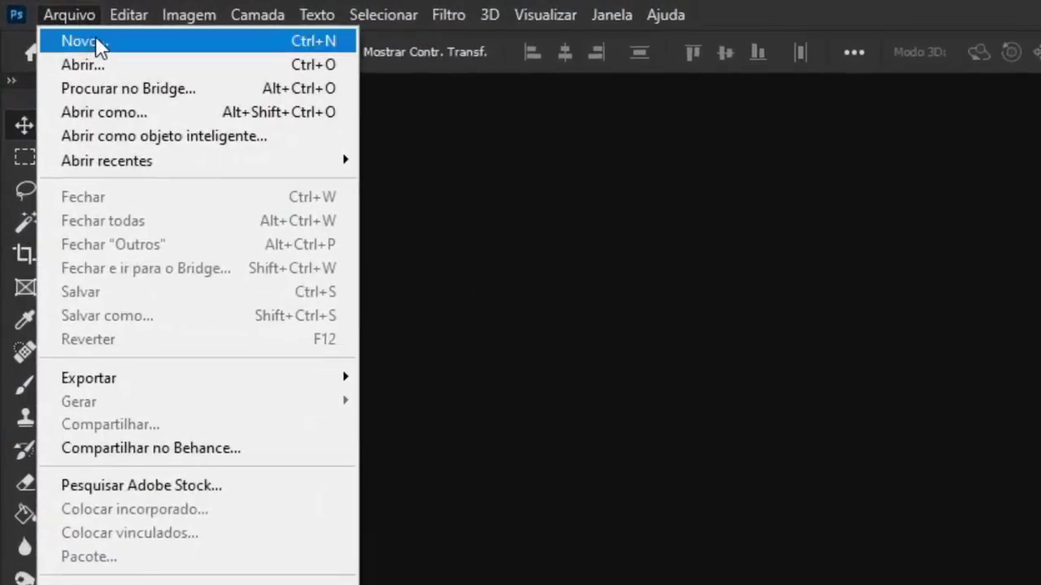
pyautogui.click(172, 54)
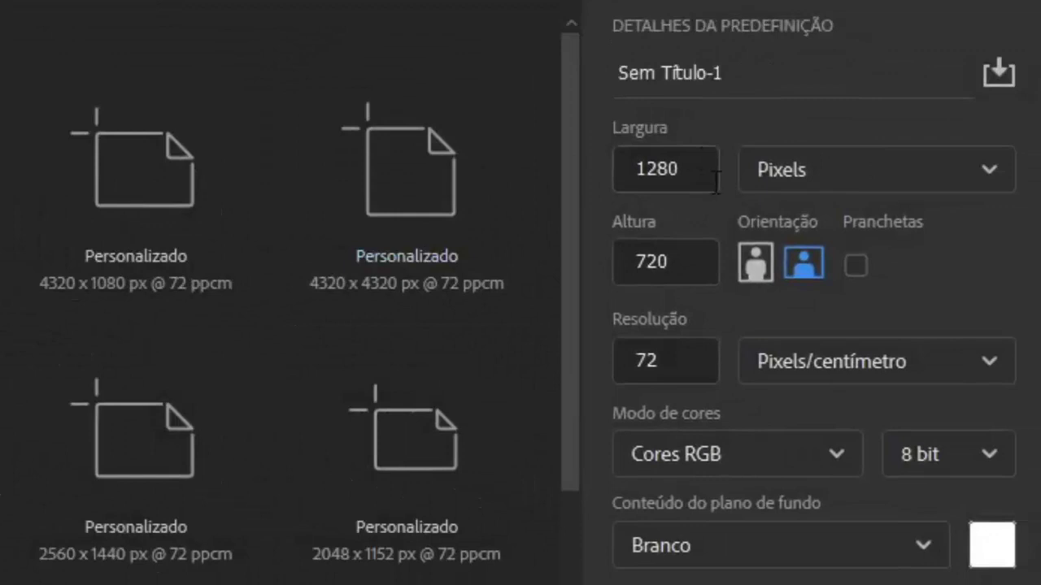
pyautogui.moveTo(634, 171); pyautogui.dragTo(677, 150)
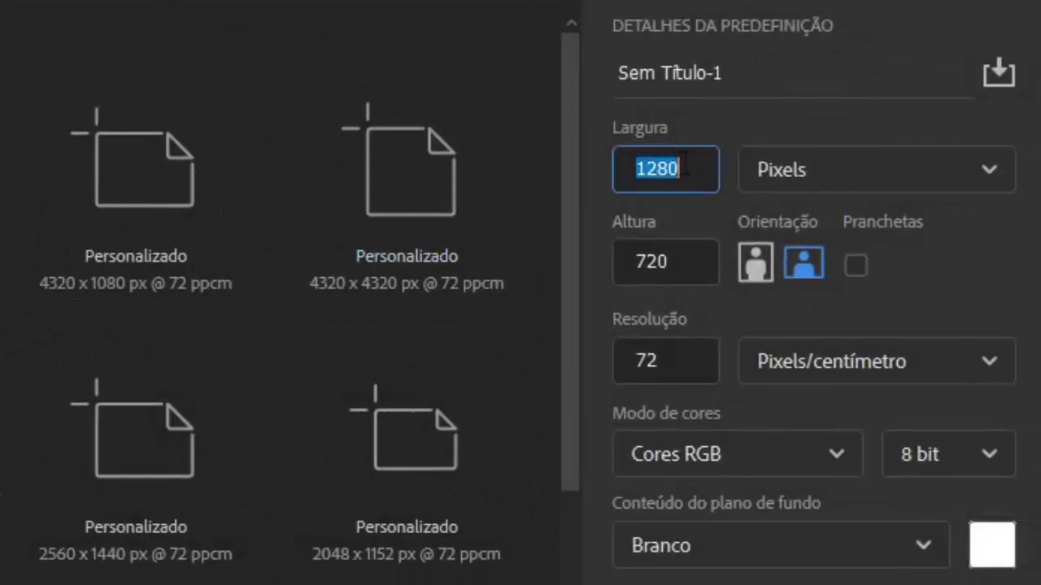
pyautogui.write('1080')
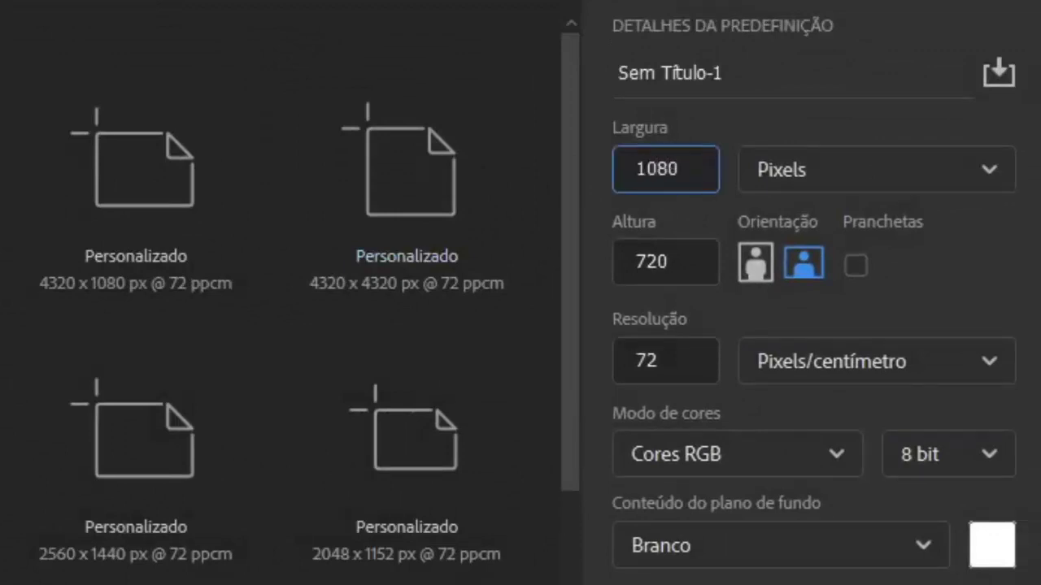
pyautogui.moveTo(693, 262); pyautogui.dragTo(628, 265)
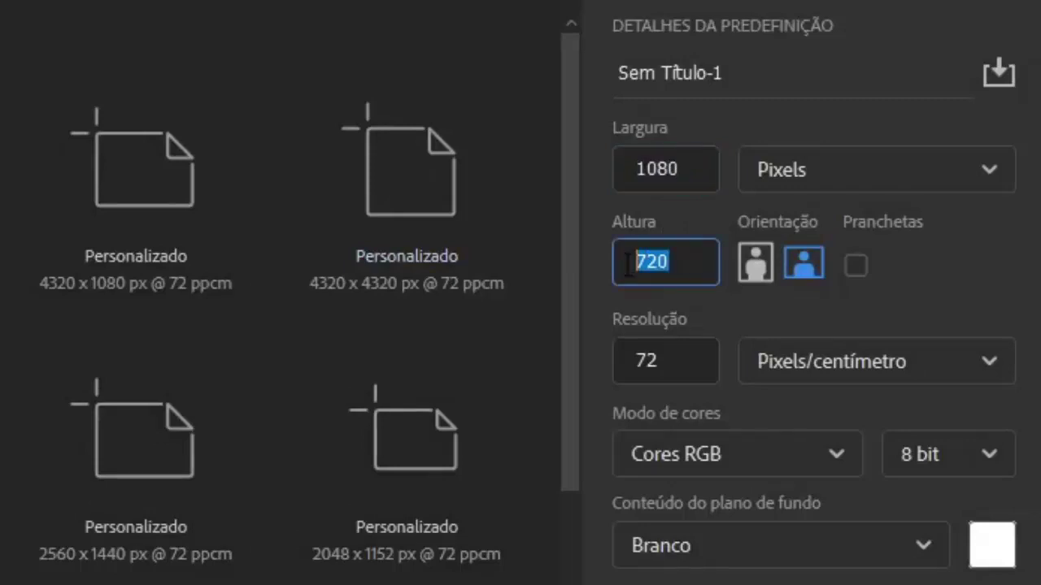
pyautogui.write('1080')
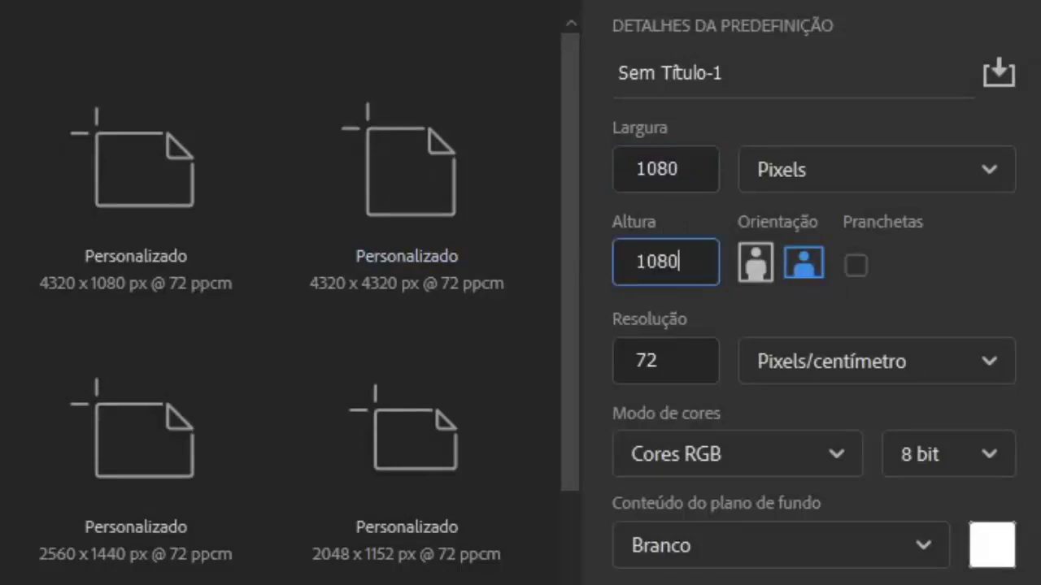
pyautogui.click(697, 171)
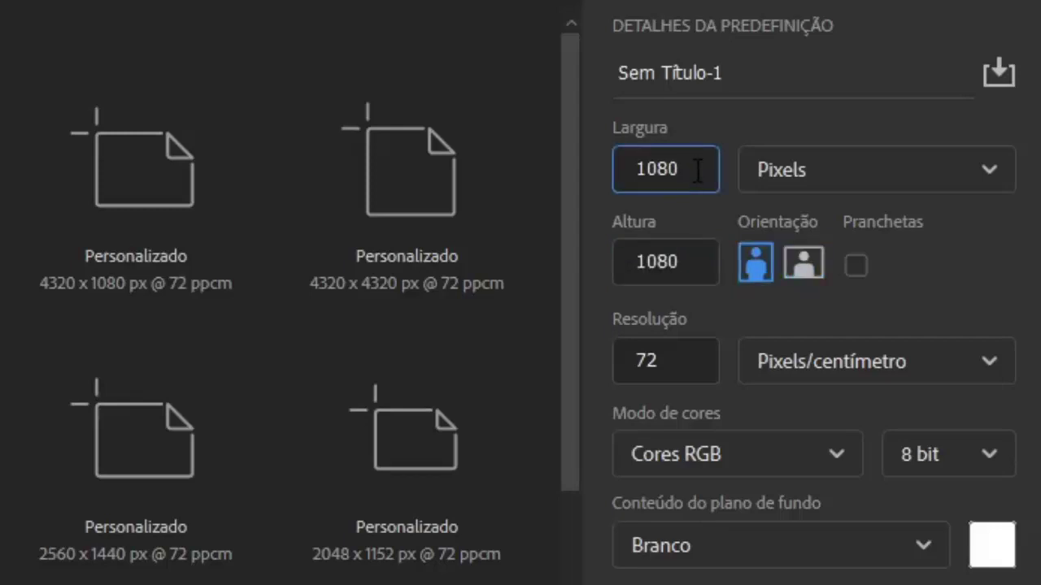
pyautogui.write('*')
pyautogui.write('3')
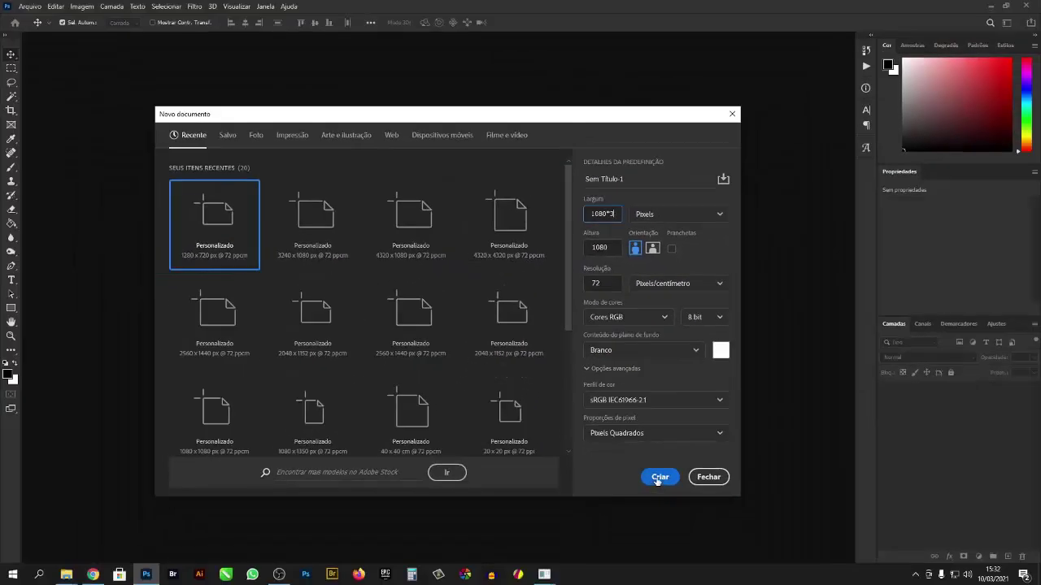
pyautogui.click(659, 477)
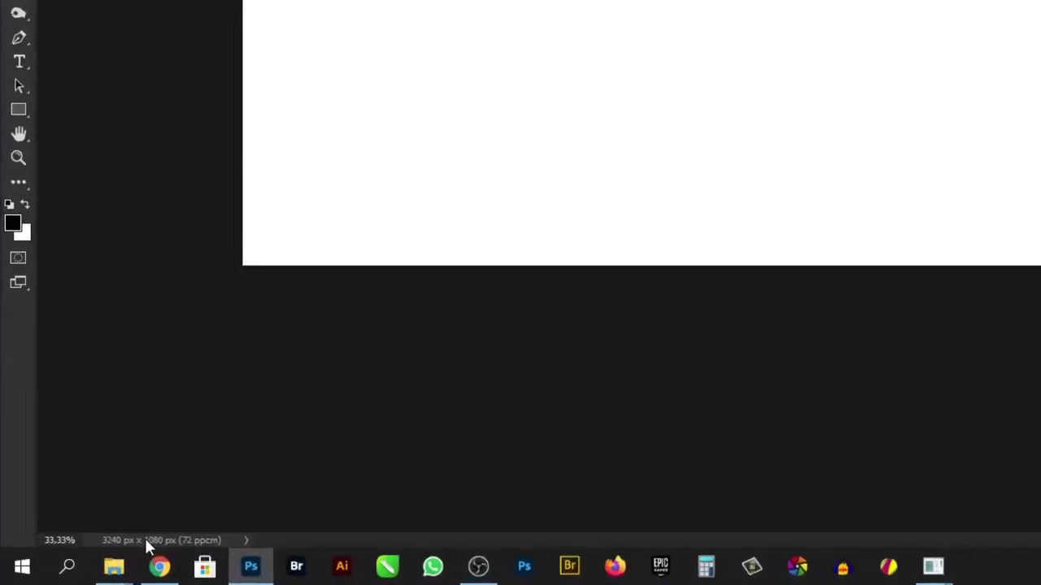
# - Check the canvas size, then apply a New Guide Layout with three columns
pyautogui.click(85, 561)
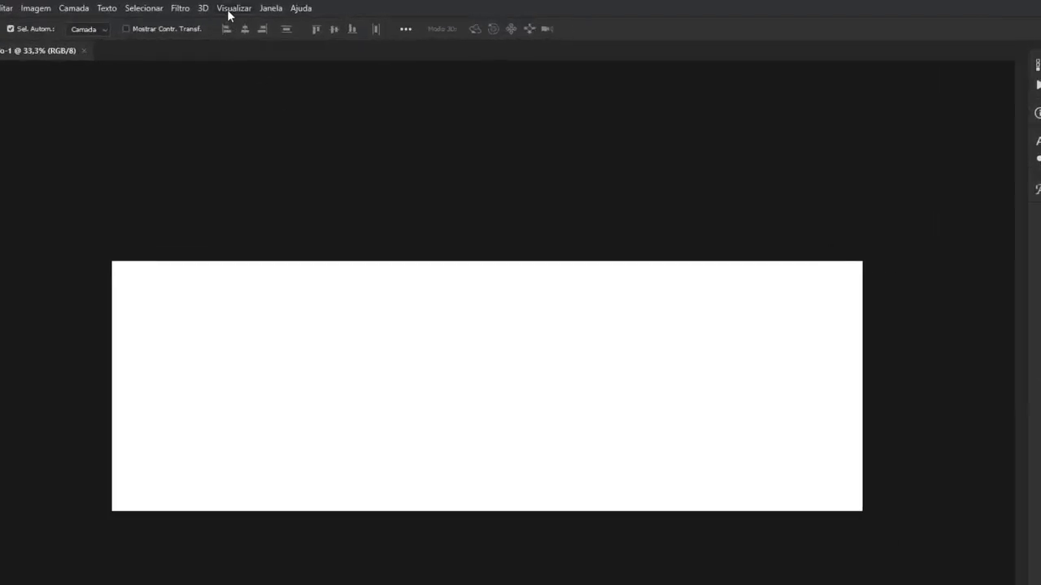
pyautogui.click(229, 10)
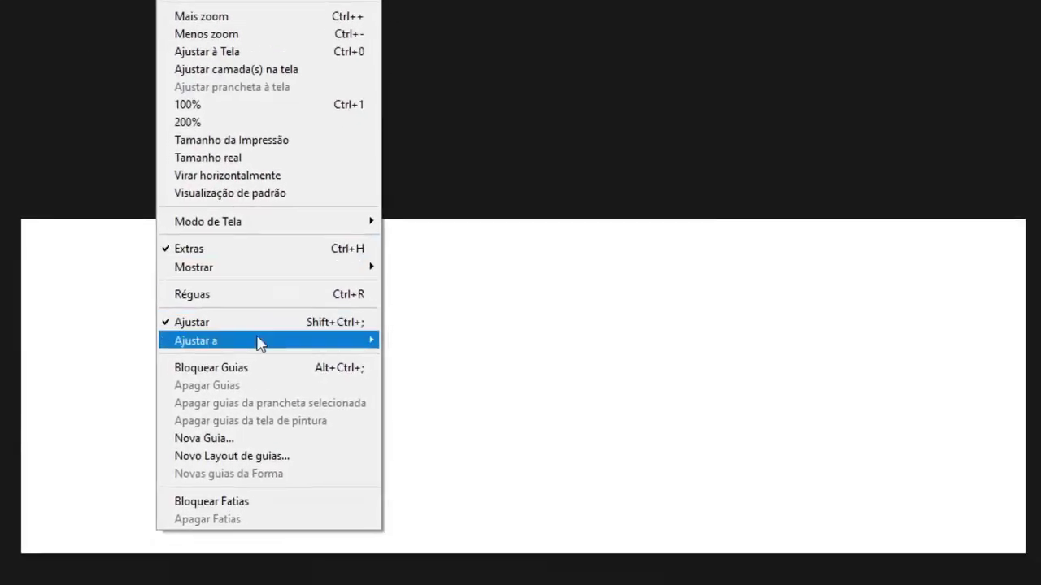
pyautogui.click(318, 460)
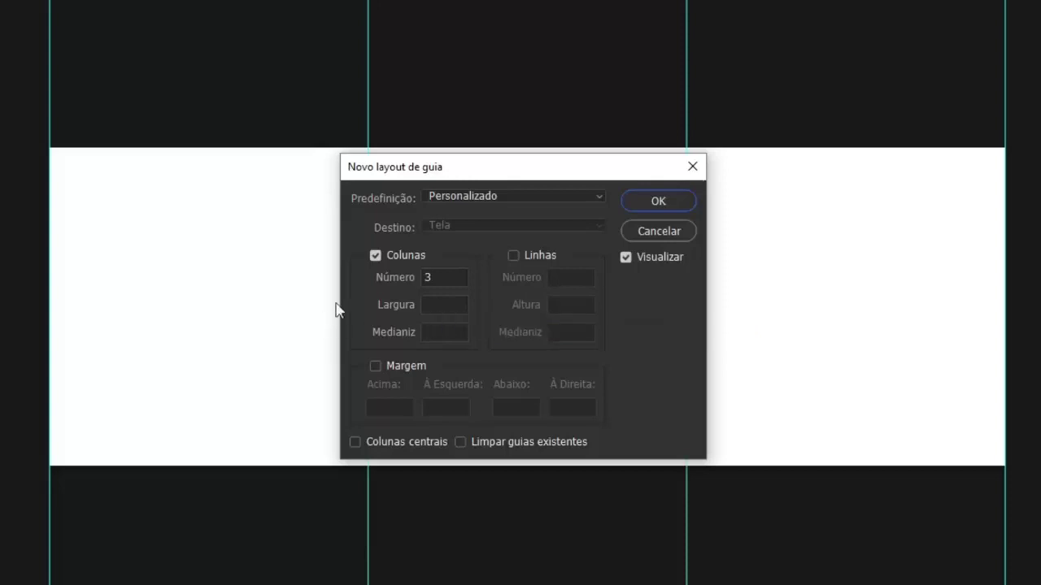
pyautogui.press('BackSpace')
pyautogui.write('2')
pyautogui.click(672, 200)
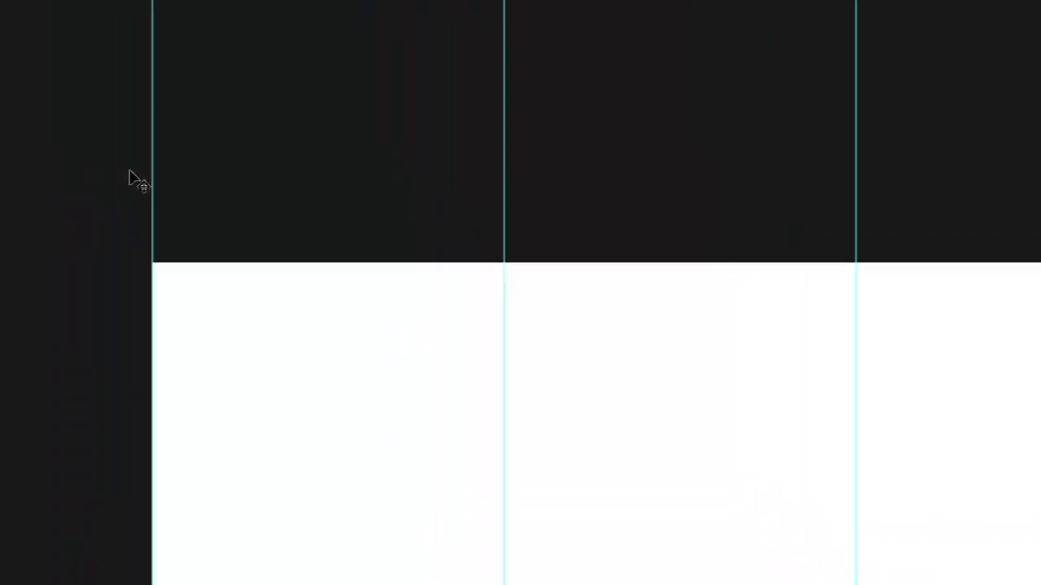
# - Place Mosaico.png into the document as a new layer
pyautogui.click(70, 16)
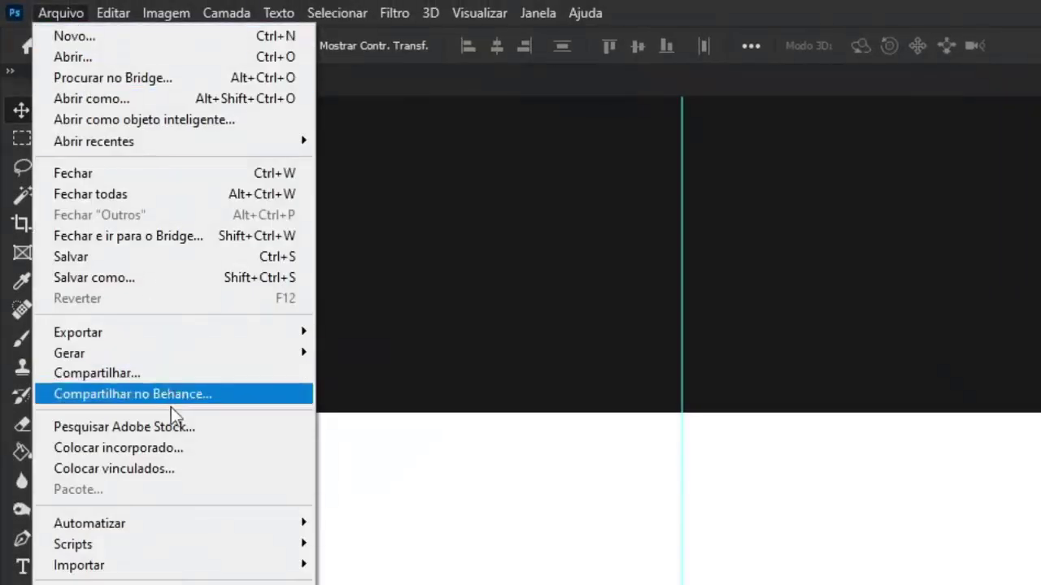
pyautogui.click(229, 448)
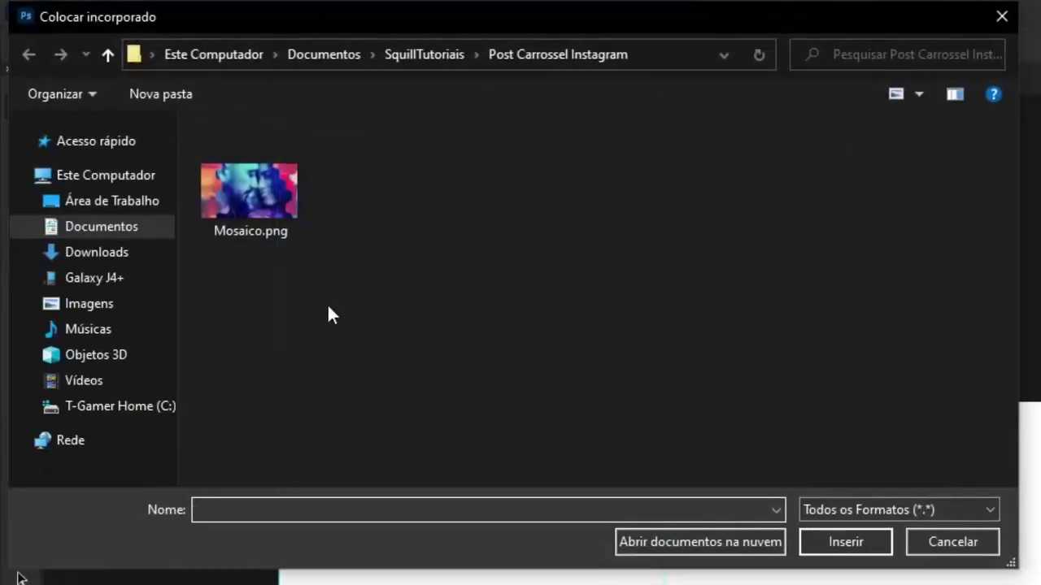
pyautogui.click(264, 199)
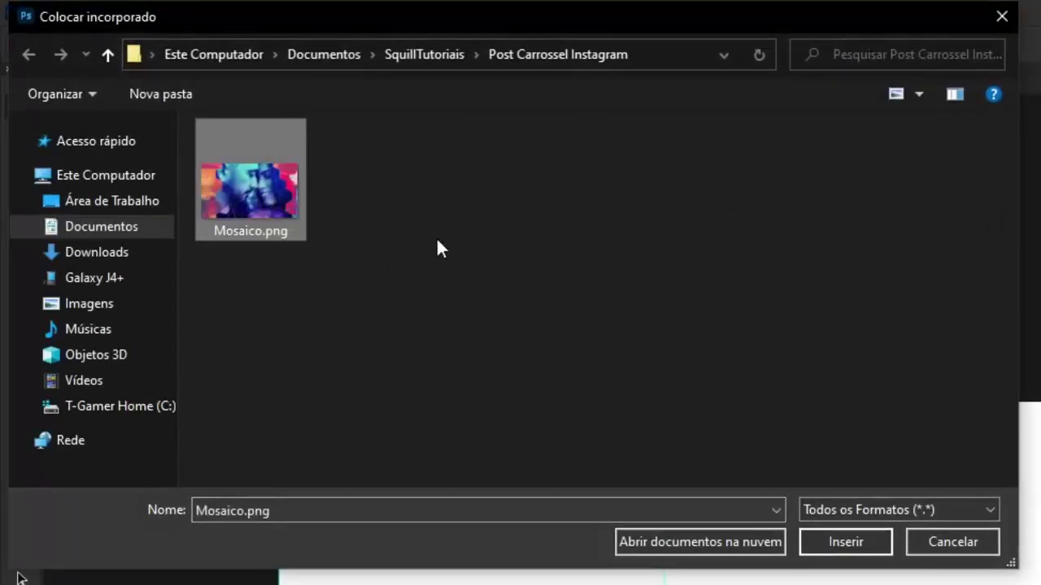
pyautogui.click(860, 542)
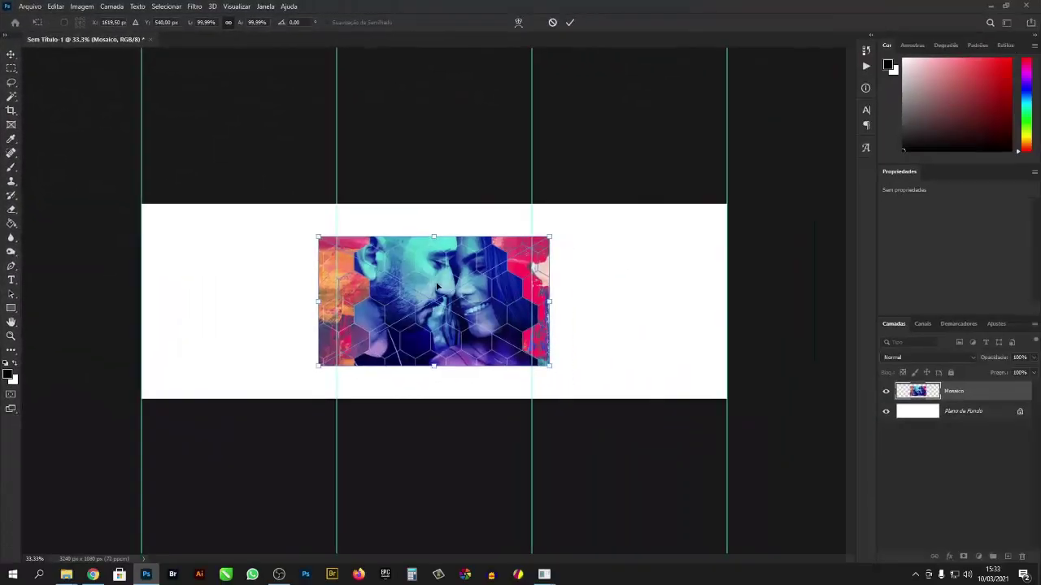
# - Enlarge and position the mosaic photo to cover the whole canvas, and commit the transform
pyautogui.moveTo(437, 286); pyautogui.dragTo(319, 253)
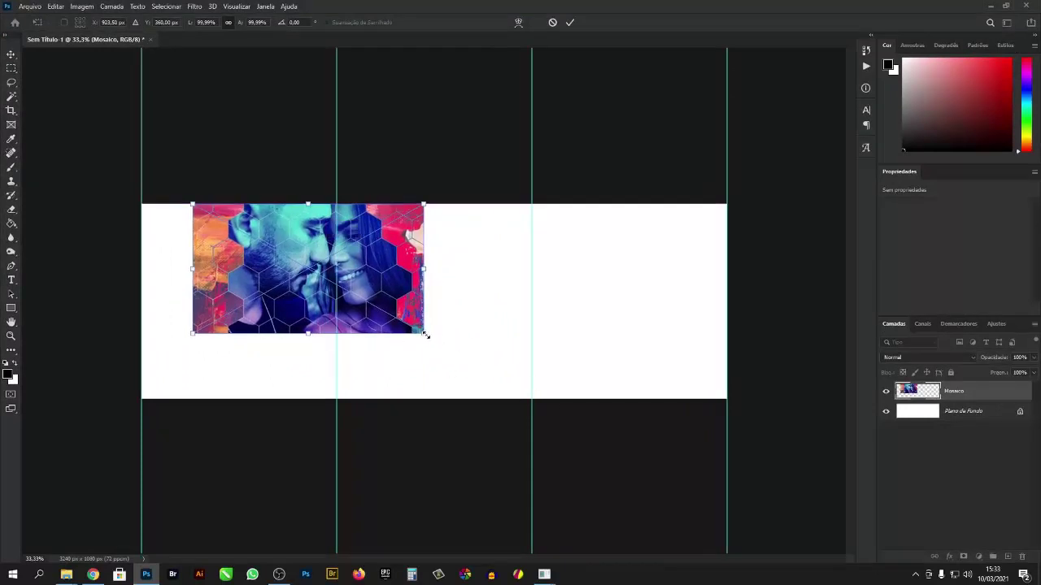
pyautogui.moveTo(423, 332)
pyautogui.mouseDown()
pyautogui.moveTo(528, 378)
pyautogui.moveTo(634, 451)
pyautogui.mouseUp()
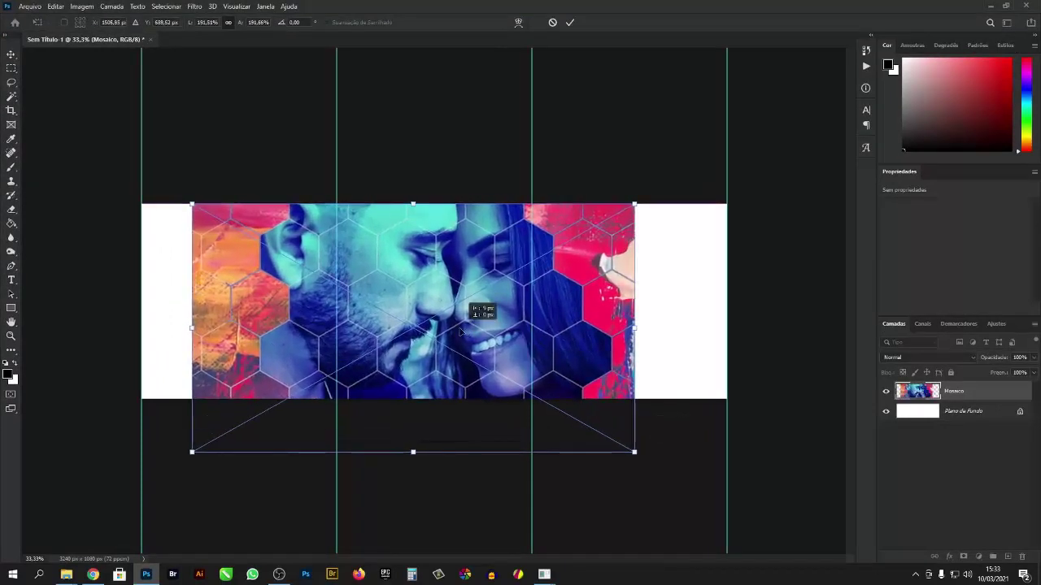
pyautogui.moveTo(461, 329); pyautogui.dragTo(410, 300)
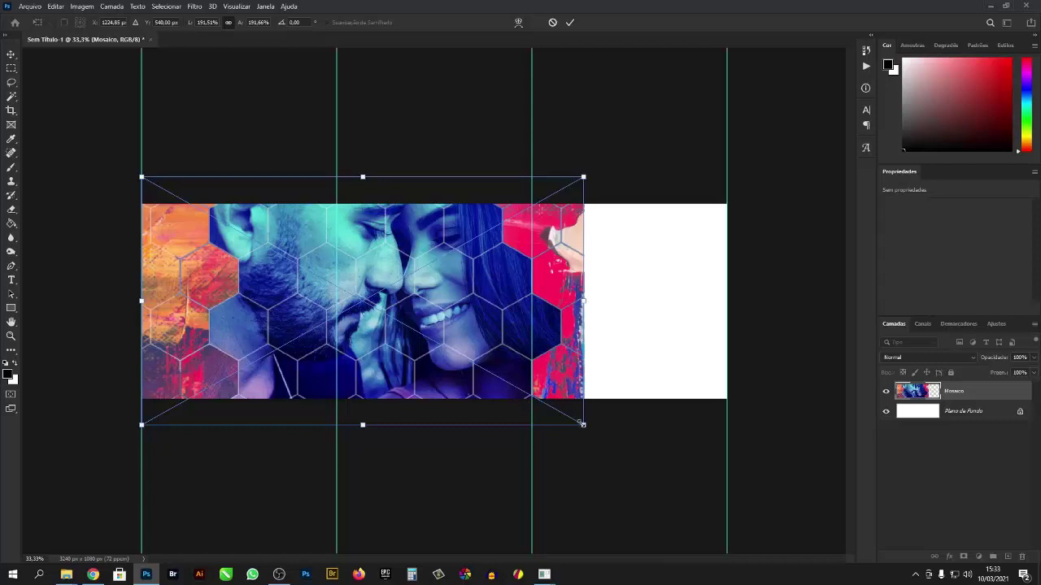
pyautogui.moveTo(583, 423); pyautogui.dragTo(726, 506)
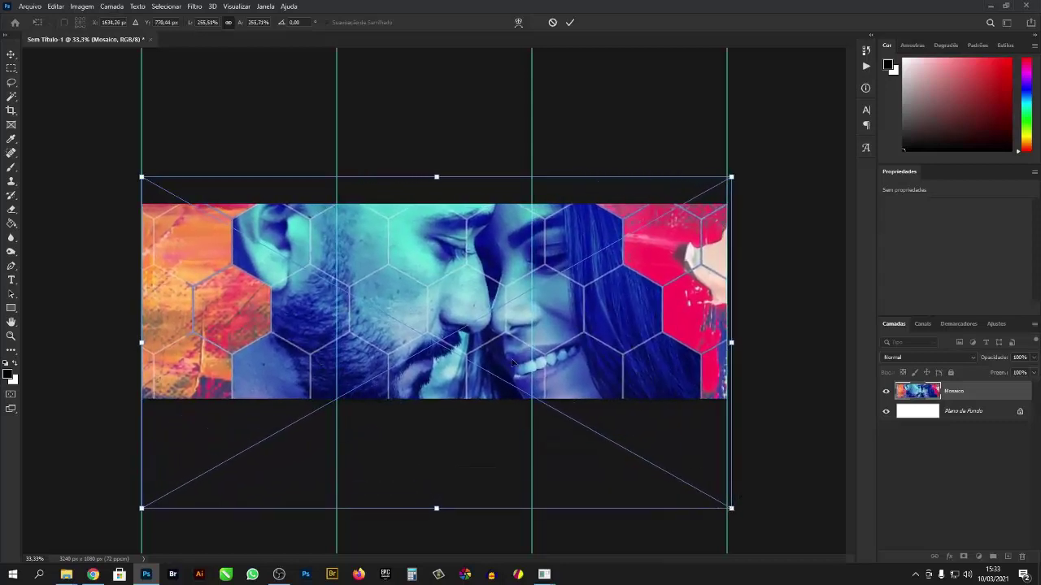
pyautogui.moveTo(505, 337)
pyautogui.mouseDown()
pyautogui.moveTo(477, 324)
pyautogui.moveTo(507, 324)
pyautogui.mouseUp()
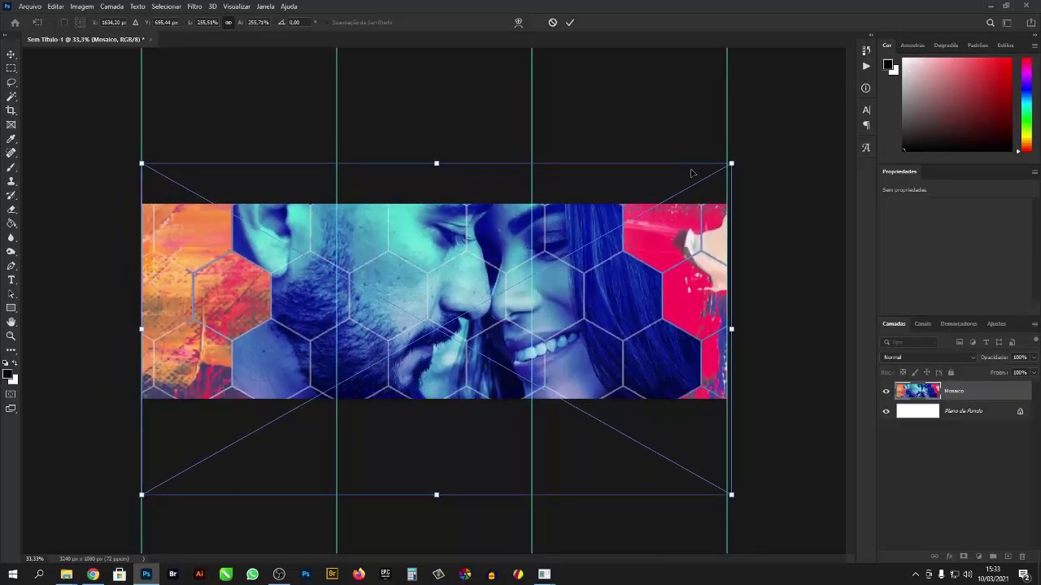
pyautogui.moveTo(731, 164); pyautogui.dragTo(738, 158)
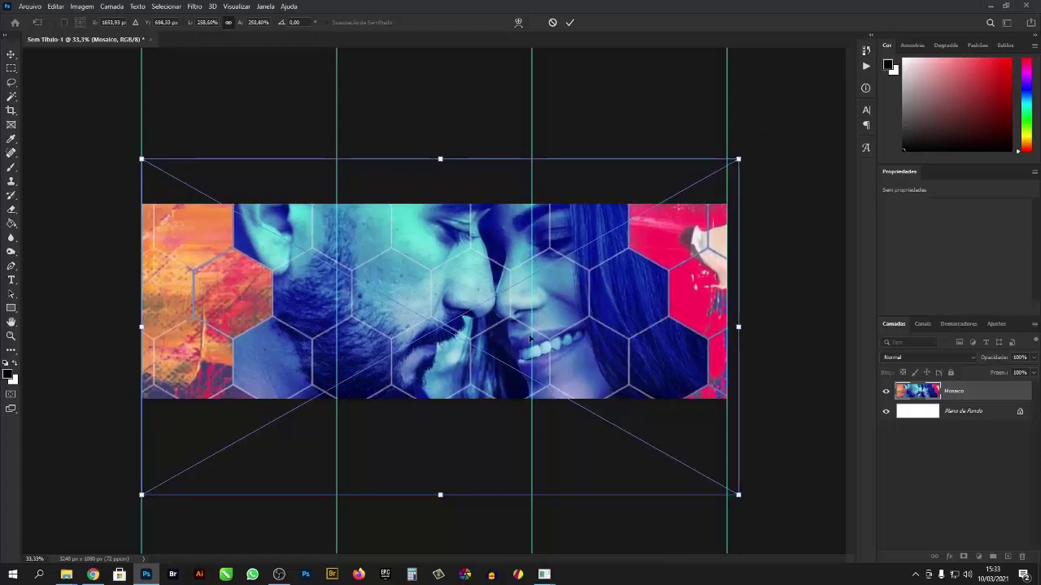
pyautogui.press('Return')
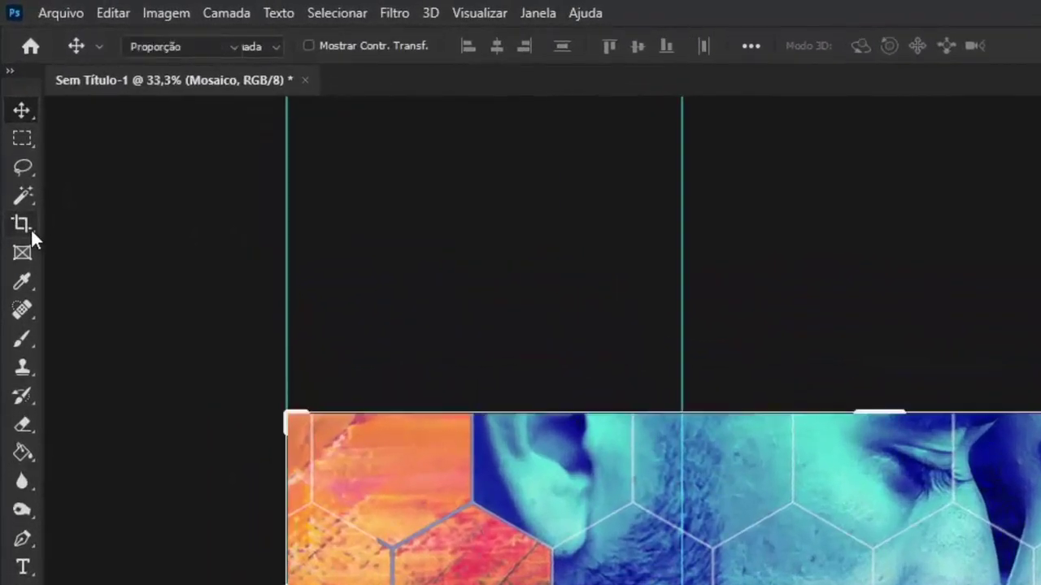
# - Use the Slice Tool's Slices From Guides to create slices 01–03
pyautogui.click(31, 230)
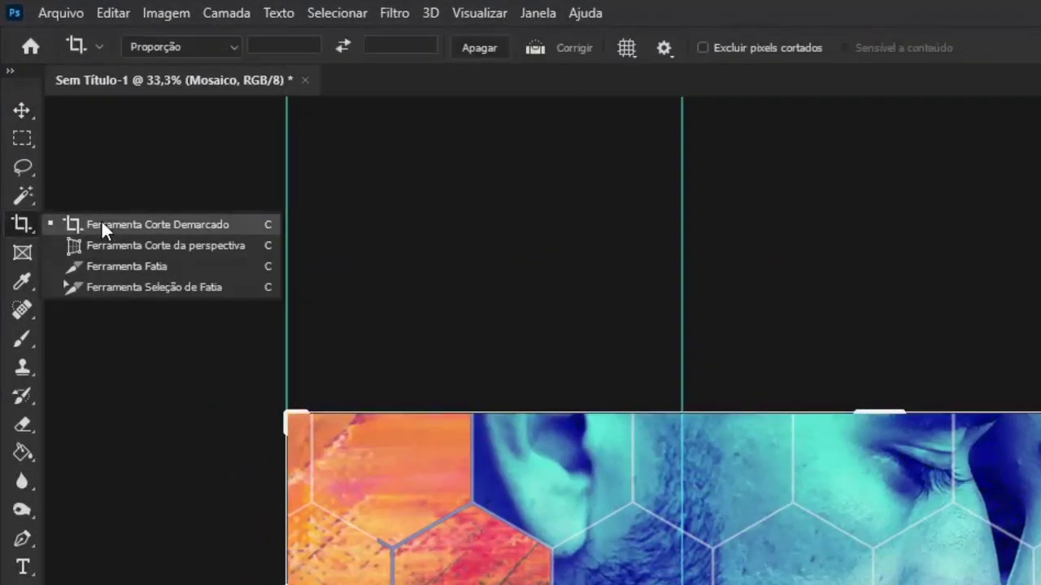
pyautogui.click(120, 270)
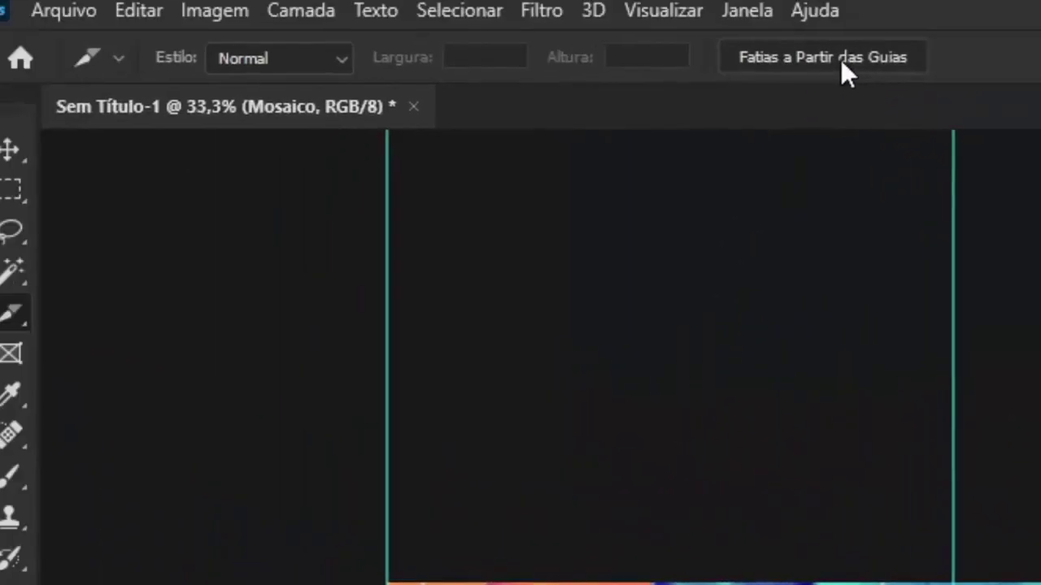
pyautogui.click(841, 60)
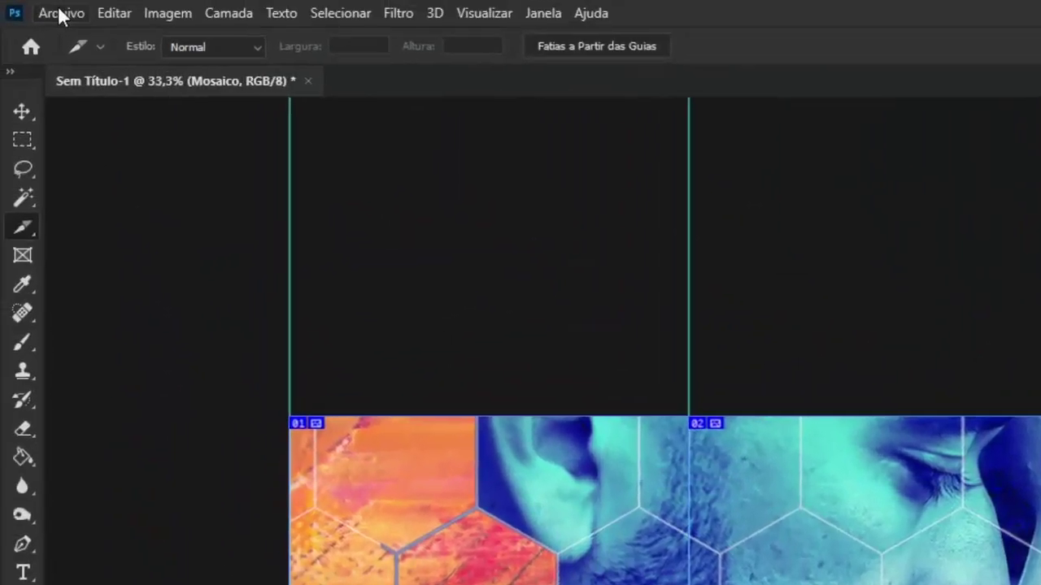
pyautogui.click(62, 16)
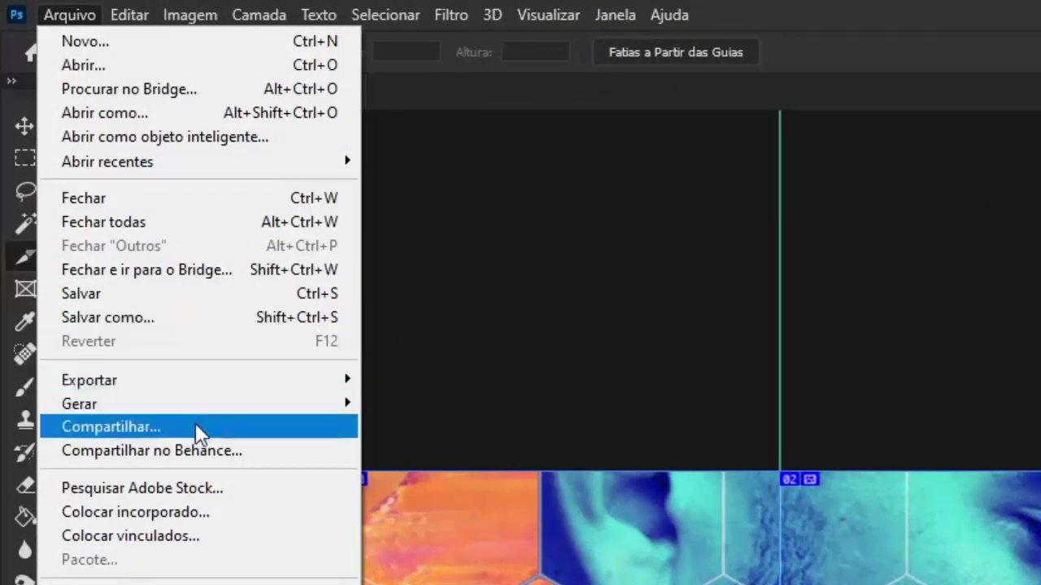
pyautogui.moveTo(146, 280)
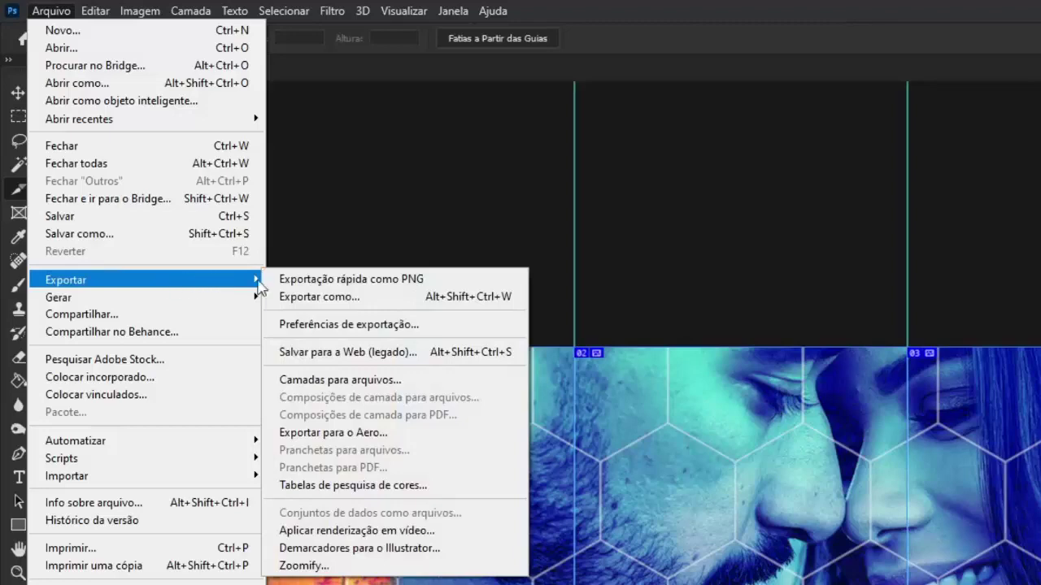
# - In Save for Web (Legacy), keep PNG-24 with Internet Standard RGB, and go on to save
pyautogui.click(373, 362)
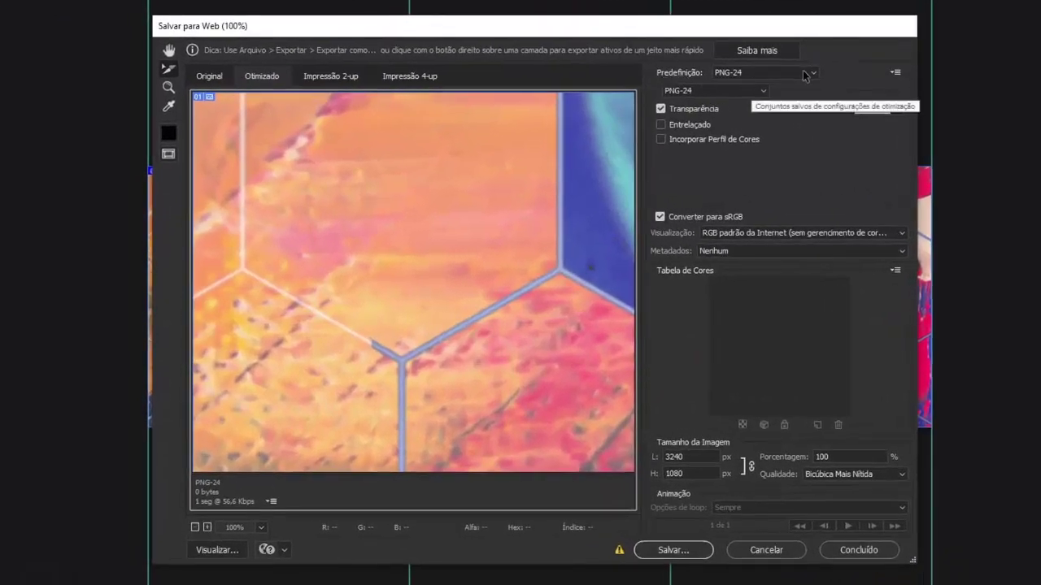
pyautogui.click(802, 77)
pyautogui.click(812, 75)
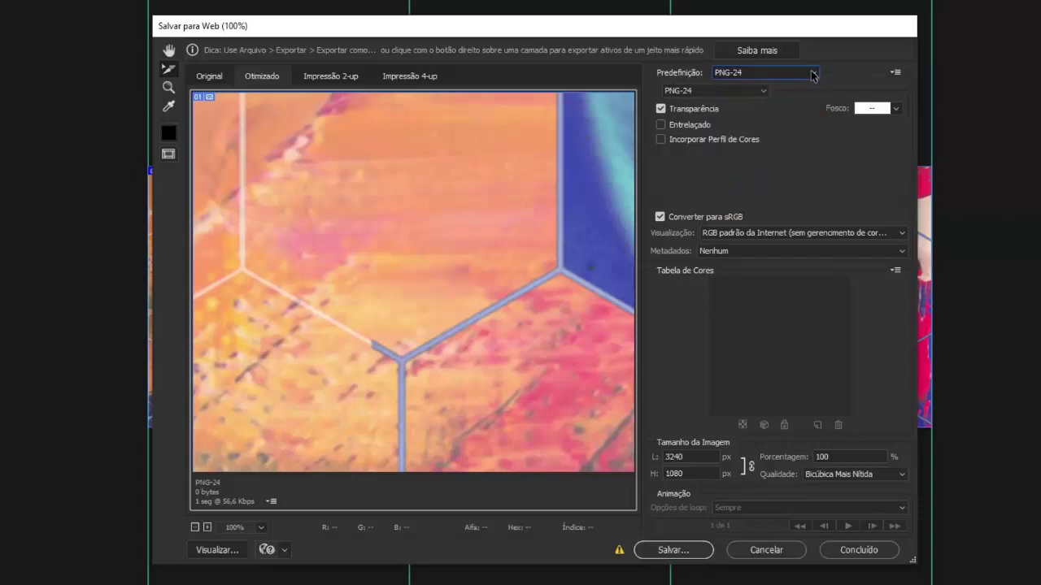
pyautogui.click(763, 92)
pyautogui.click(763, 92)
pyautogui.click(895, 237)
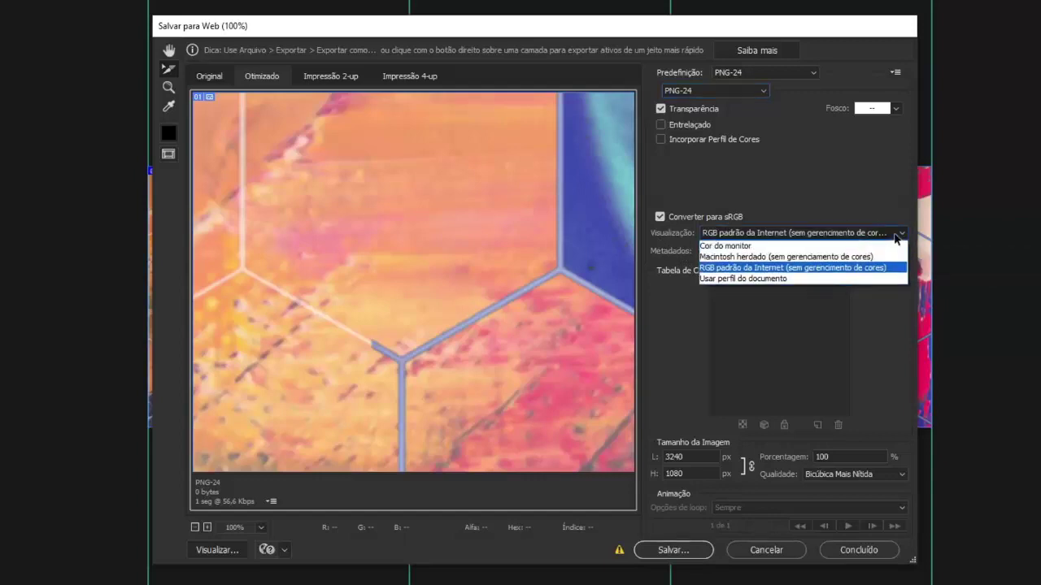
pyautogui.click(896, 238)
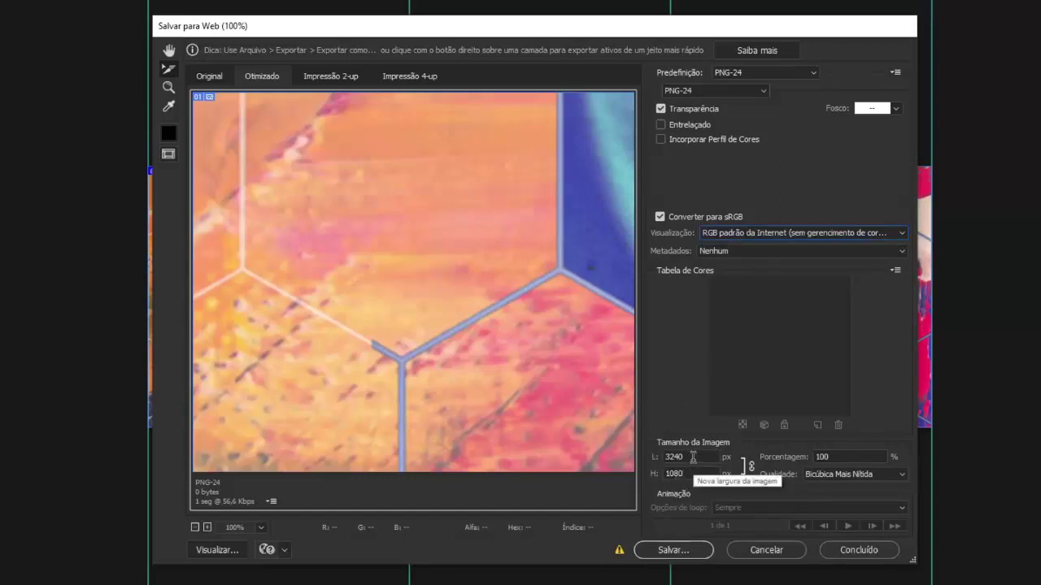
pyautogui.click(673, 551)
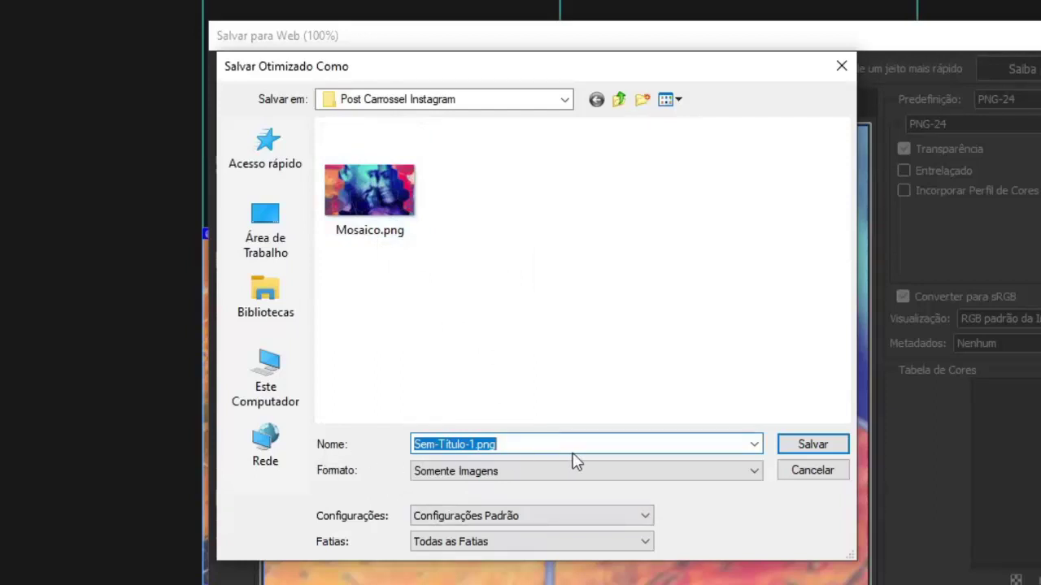
# - Save all slices under the name Mosaico
pyautogui.write('Mosaico')
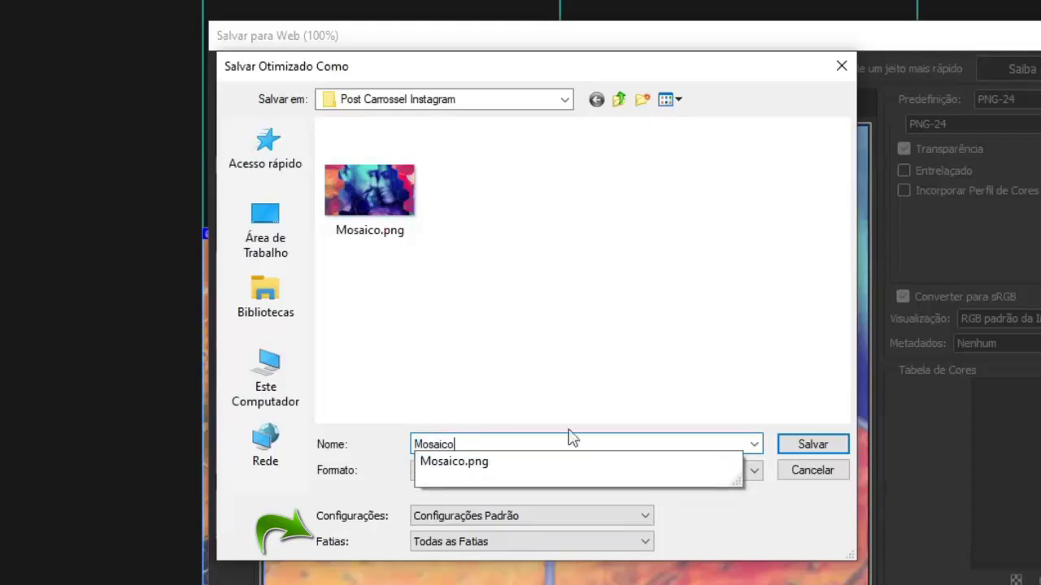
pyautogui.click(812, 445)
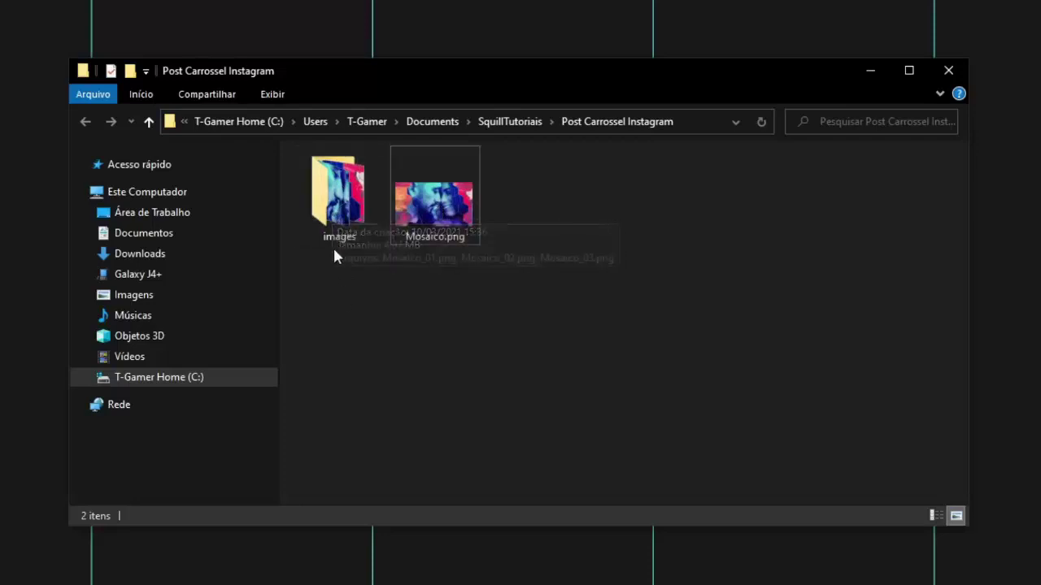
# - Open the images folder and select Mosaico_02.png
pyautogui.doubleClick(334, 200)
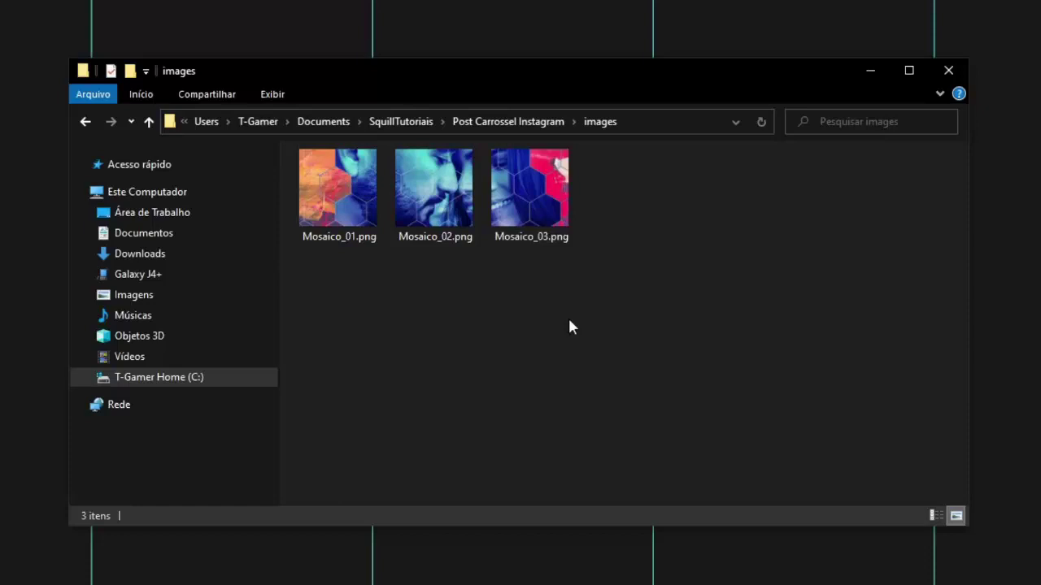
pyautogui.click(431, 199)
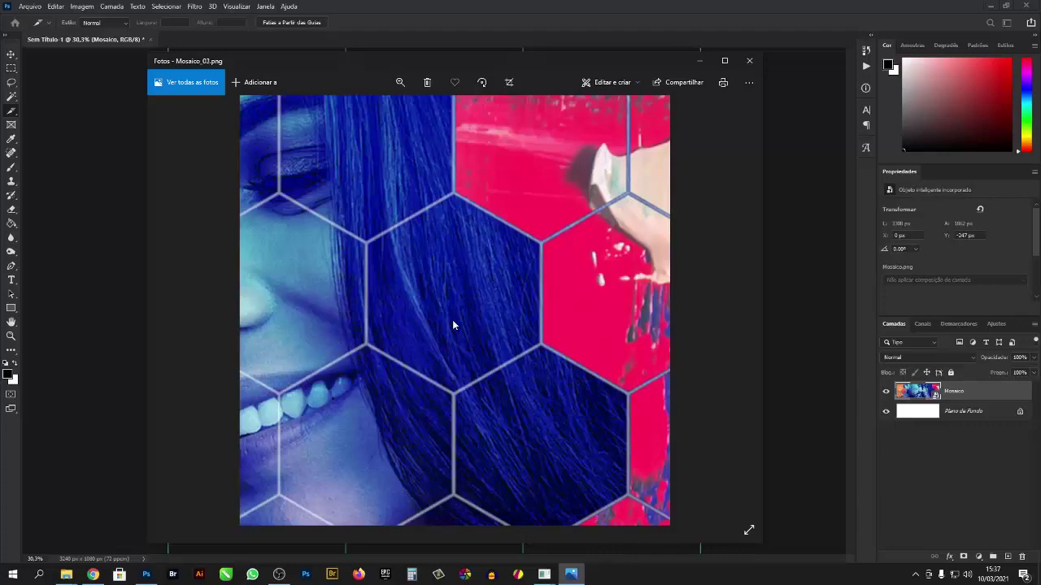
# - Flip through the Mosaico_01–03 slices in Photos, then close the viewer
pyautogui.press('Left')
pyautogui.press('Left')
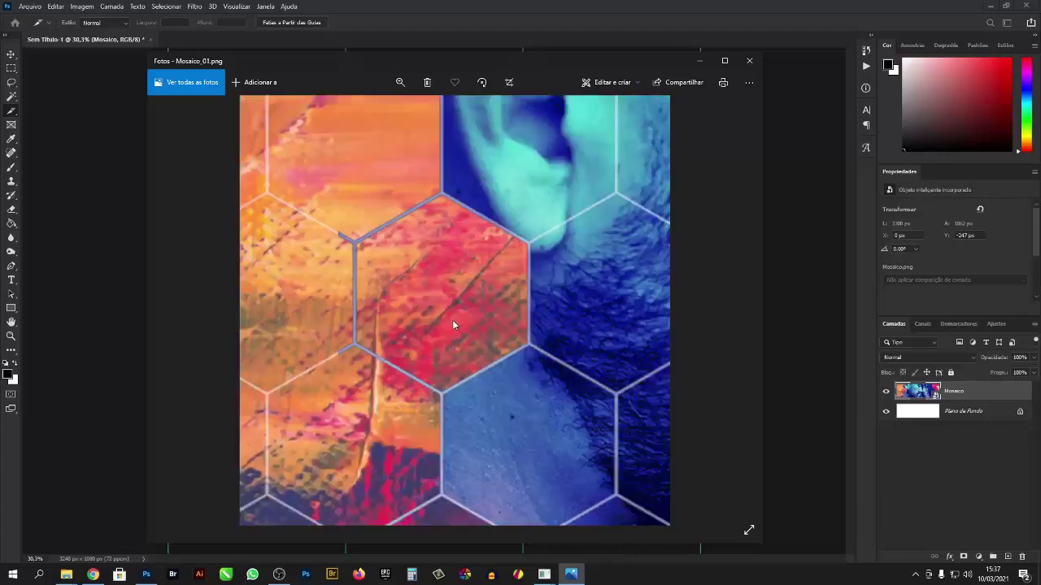
pyautogui.press('Right')
pyautogui.press('Right')
pyautogui.press('Left')
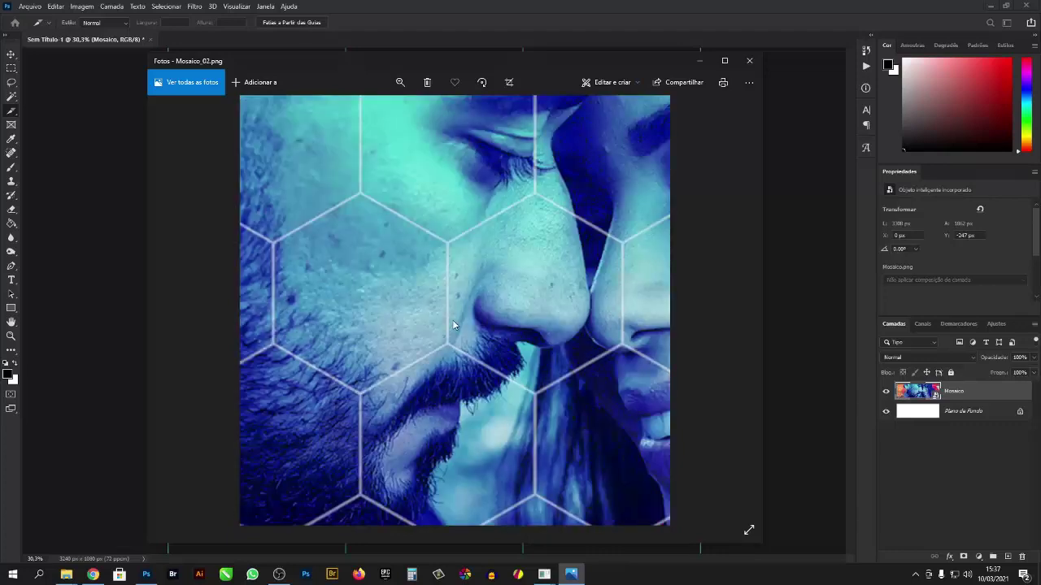
pyautogui.press('Left')
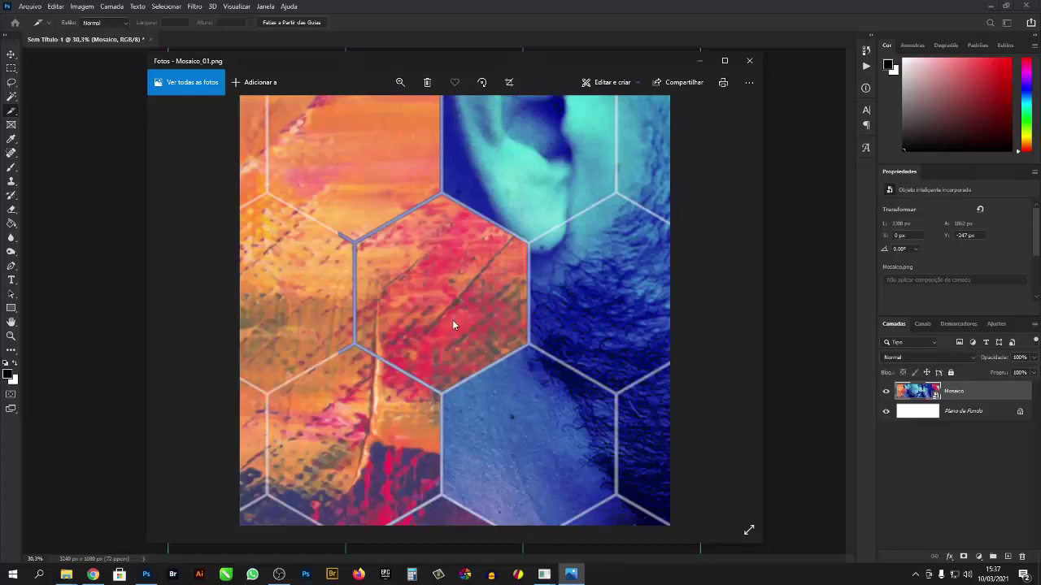
pyautogui.hotkey('alt', 'F4')
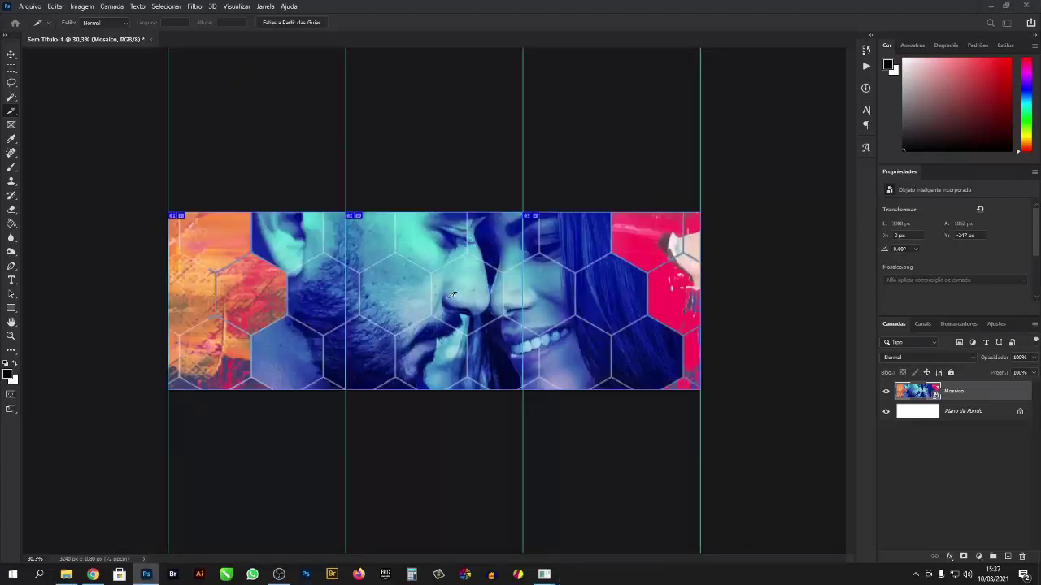